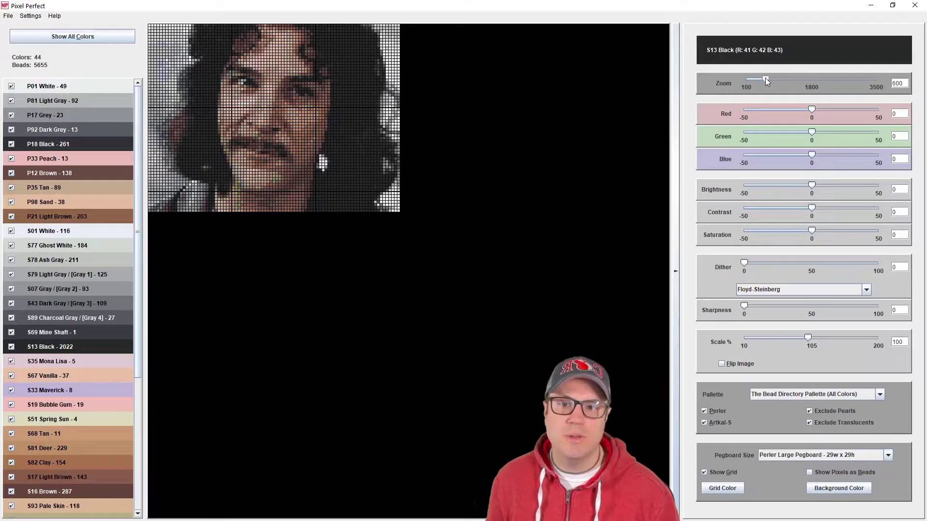
Zoom the bead portrait from 600 to about 1304 so the face fills the canvas
drag(766, 79, 792, 77)
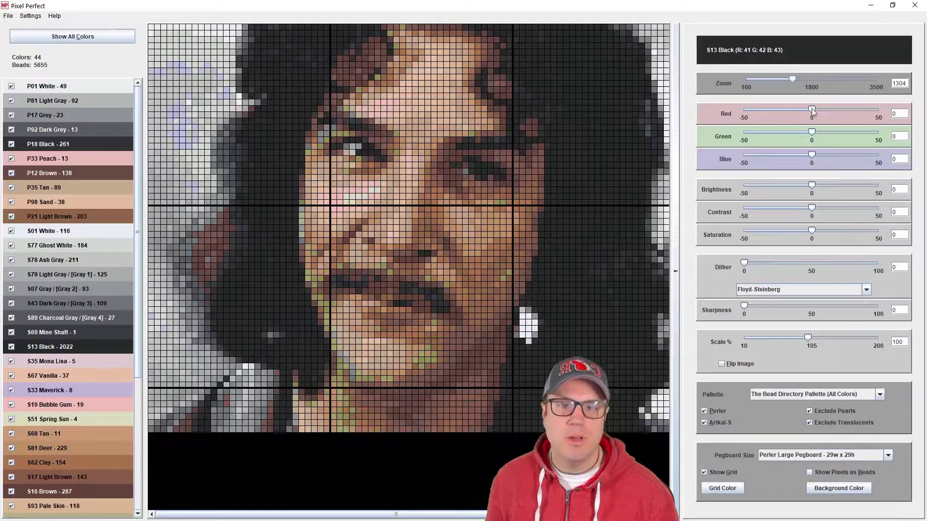
drag(812, 108, 812, 155)
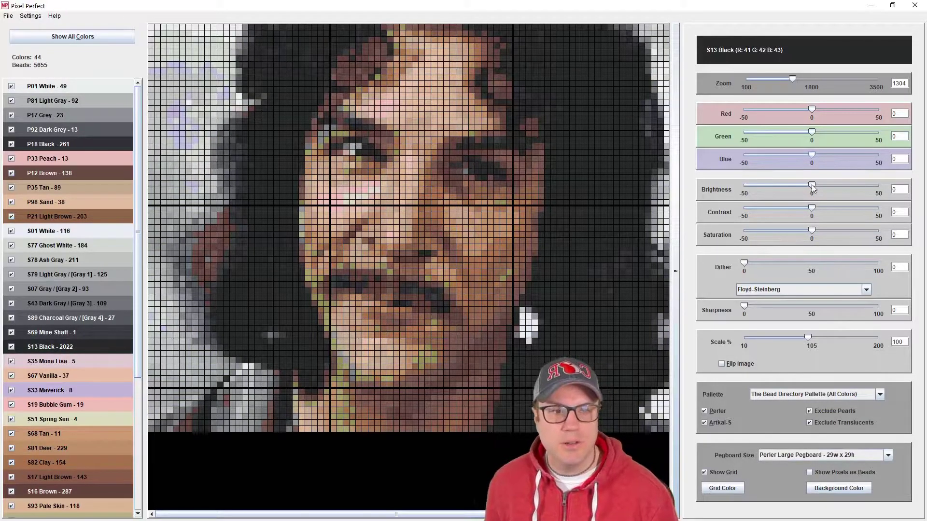
drag(812, 185, 812, 208)
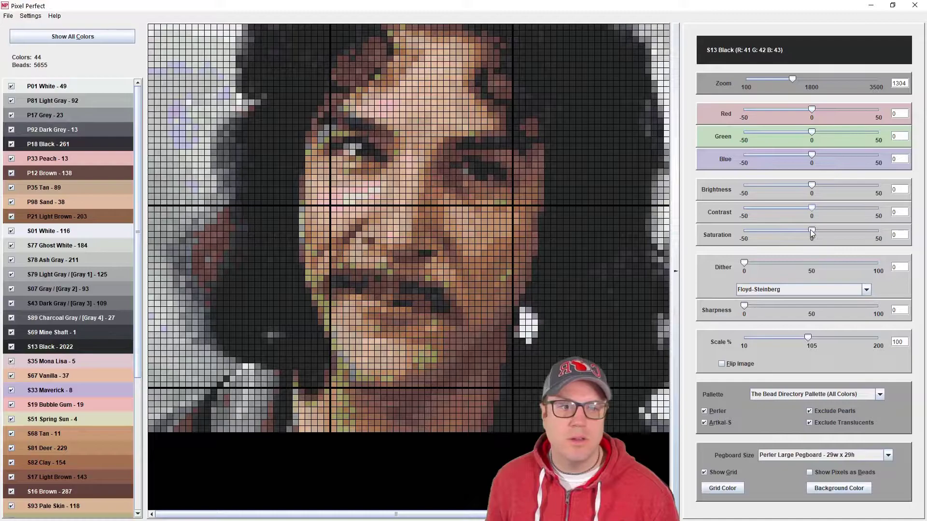
drag(812, 230, 764, 233)
double_click(766, 233)
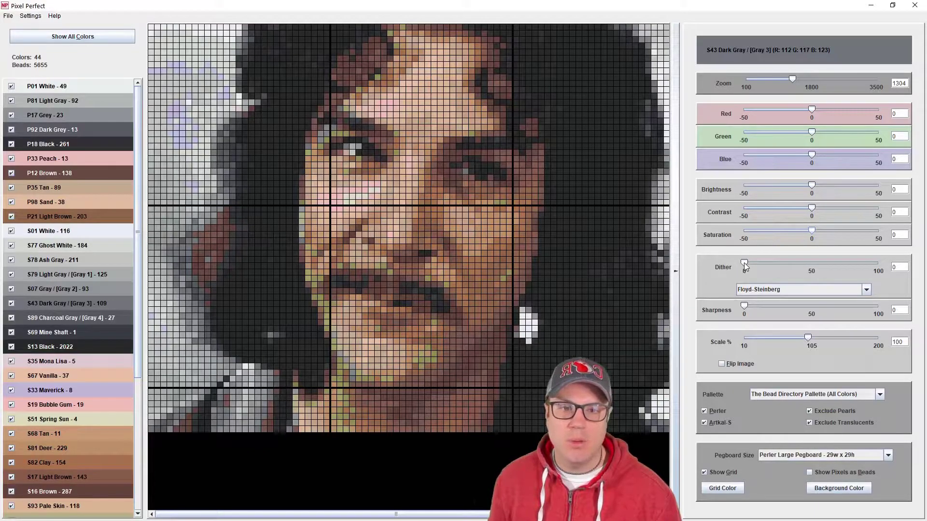
drag(750, 262, 869, 268)
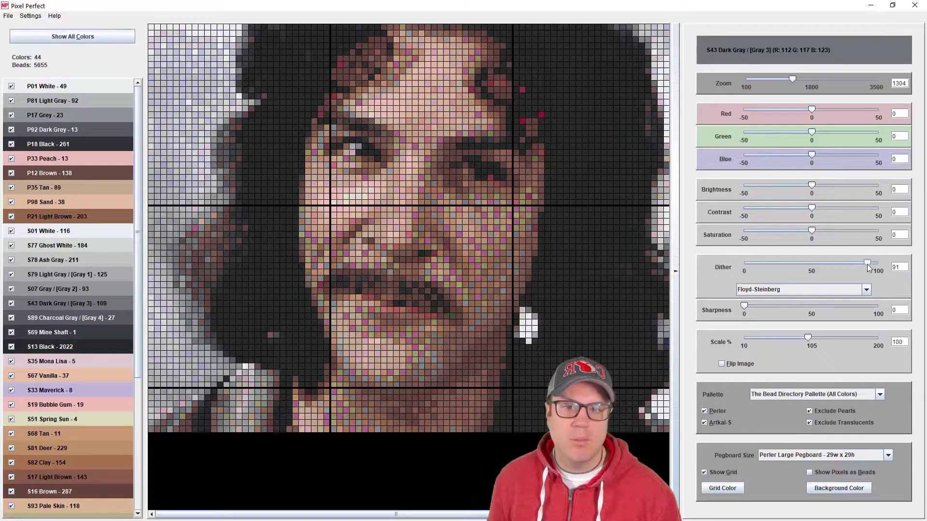
drag(867, 264, 745, 265)
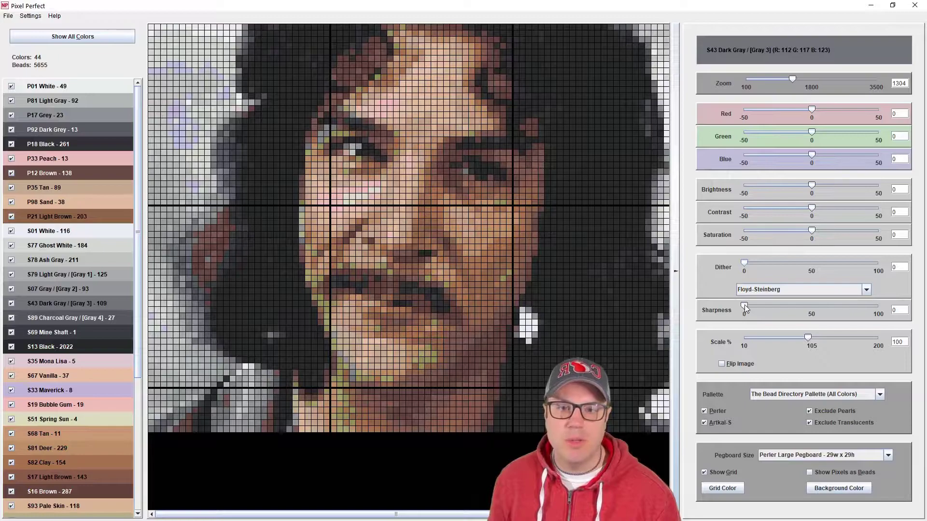
drag(744, 307, 792, 306)
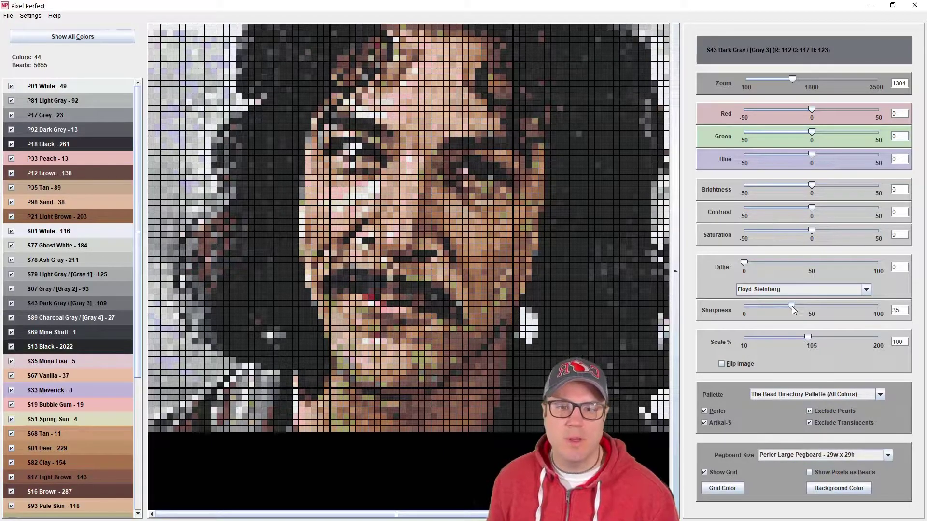
drag(789, 305, 740, 307)
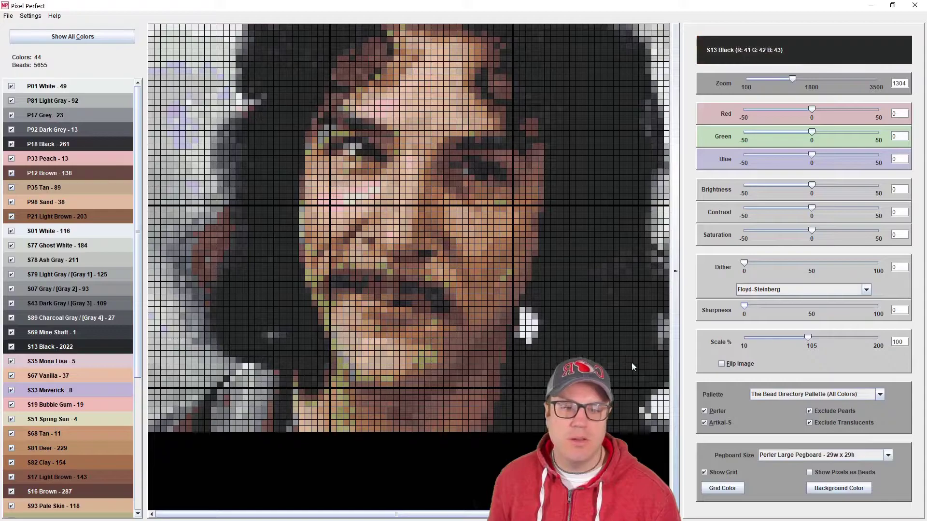
Set Sharpness to 25, try and undo a horizontal flip, and return Scale % to about 103
drag(809, 338, 778, 337)
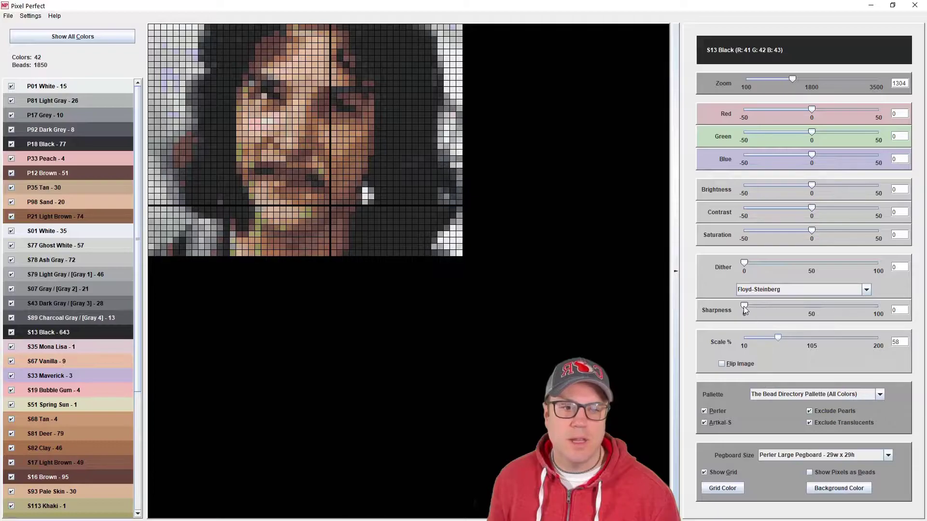
drag(744, 307, 778, 308)
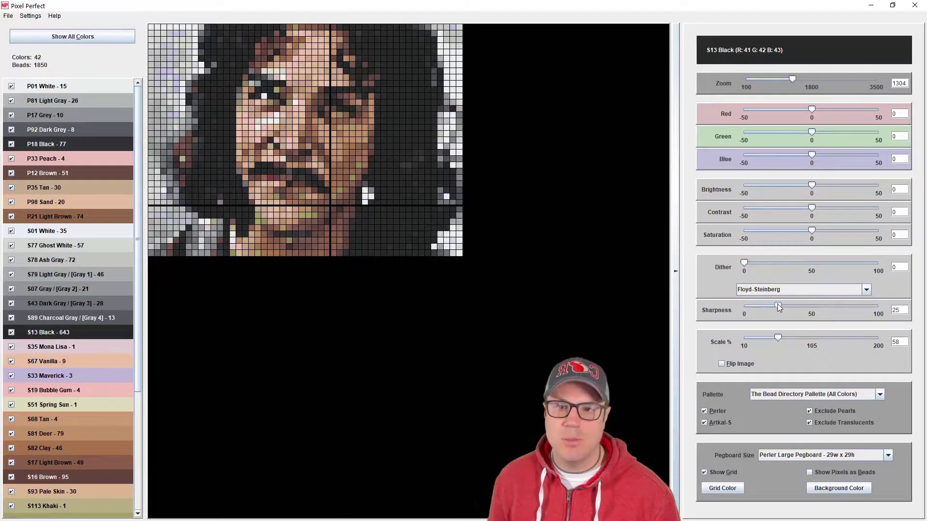
click(721, 364)
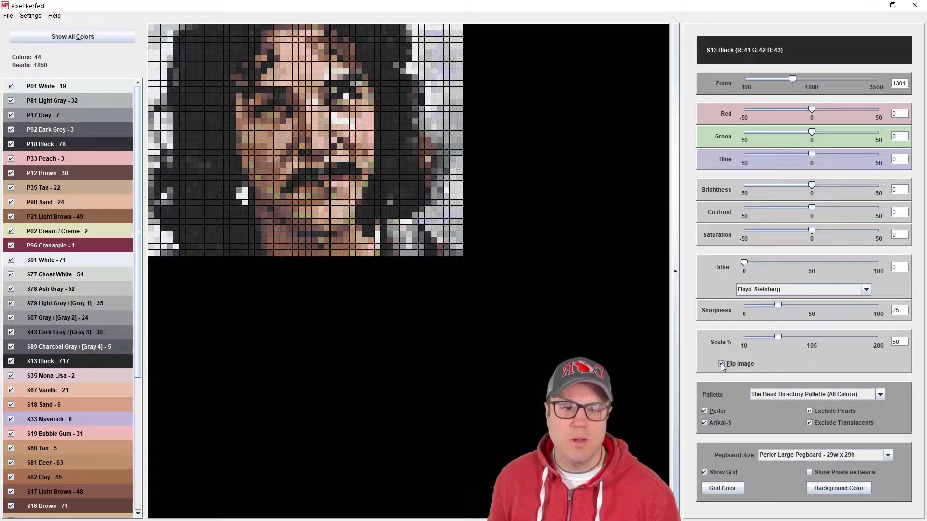
click(721, 364)
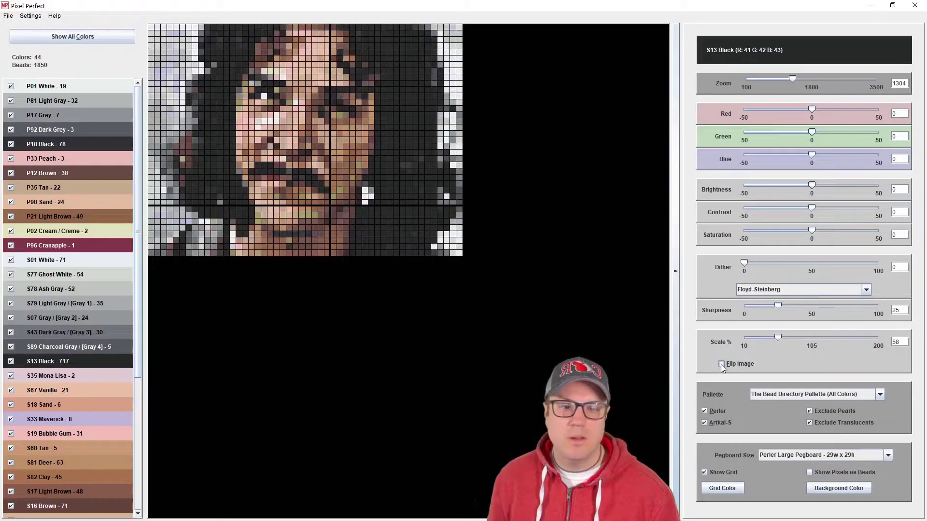
drag(779, 337, 806, 337)
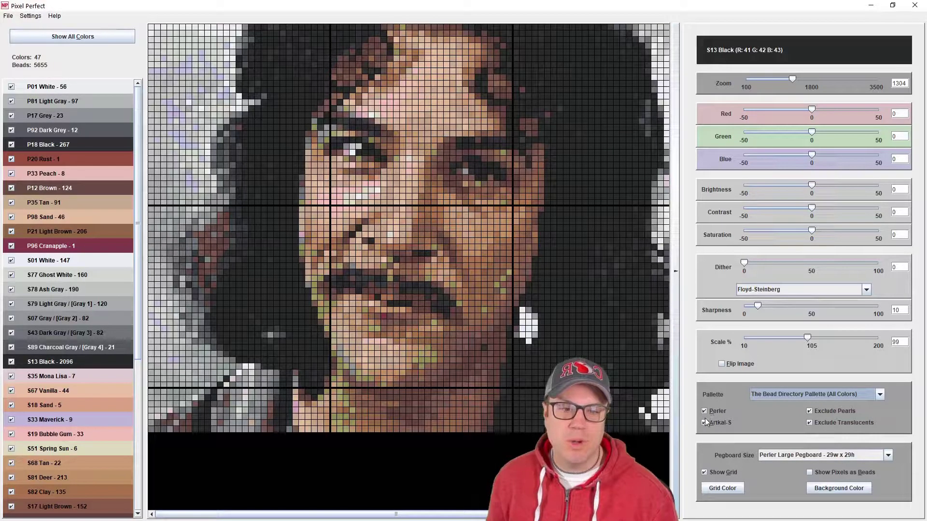
Compare Perler-only and Artkal-S-only palettes, ending with both bead brands included
click(704, 423)
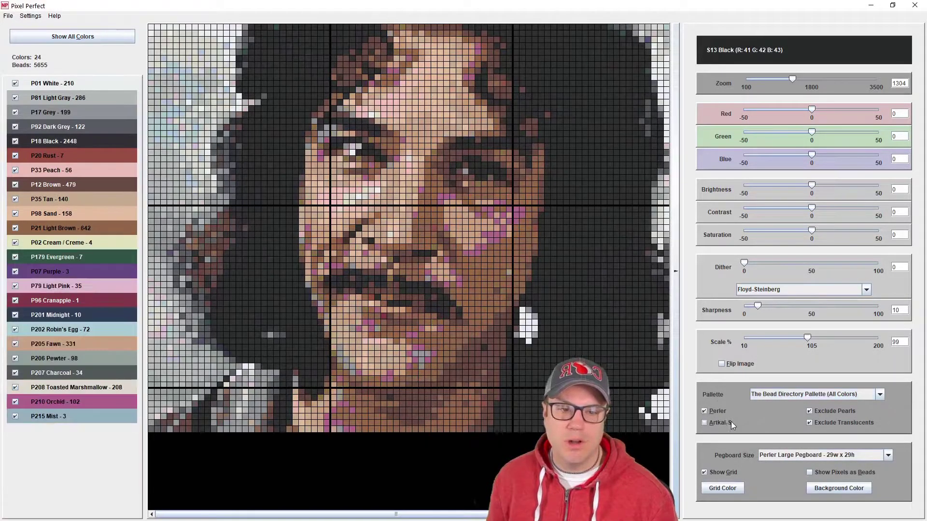
click(704, 423)
click(703, 412)
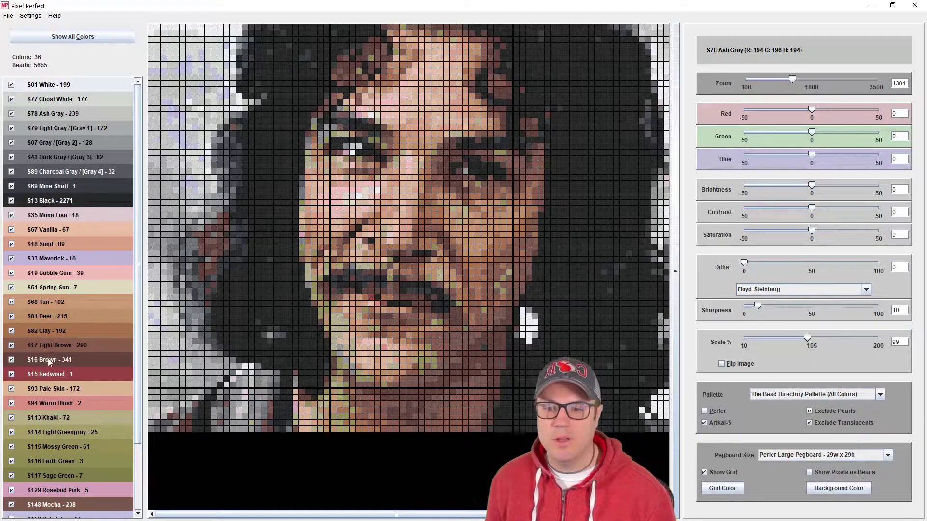
click(704, 411)
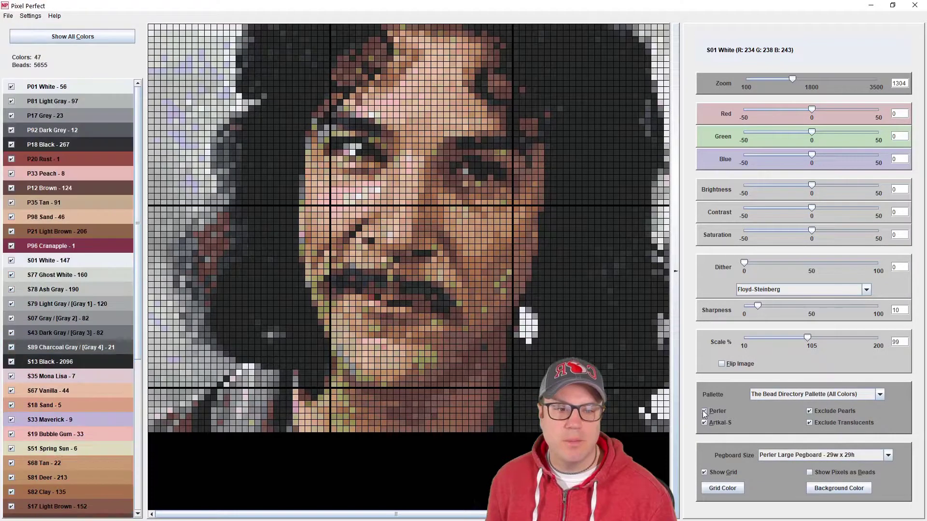
click(810, 411)
click(809, 423)
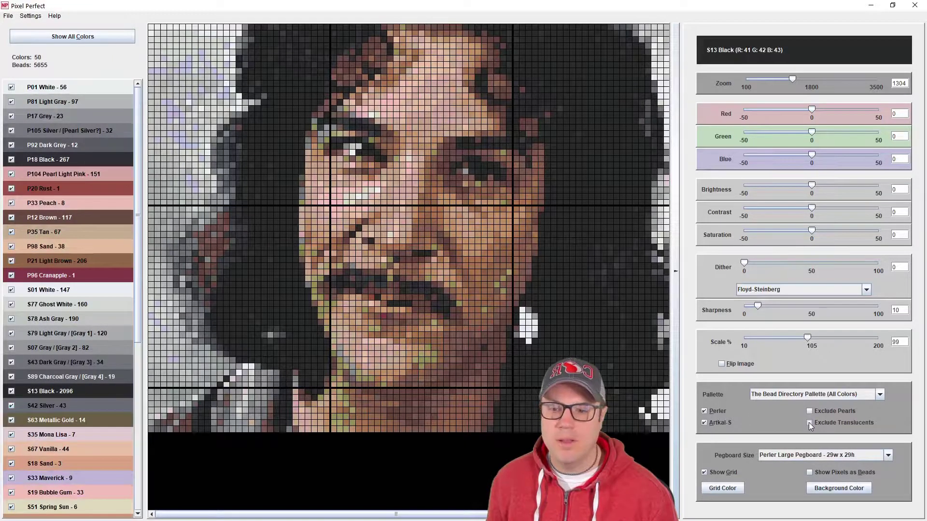
click(810, 422)
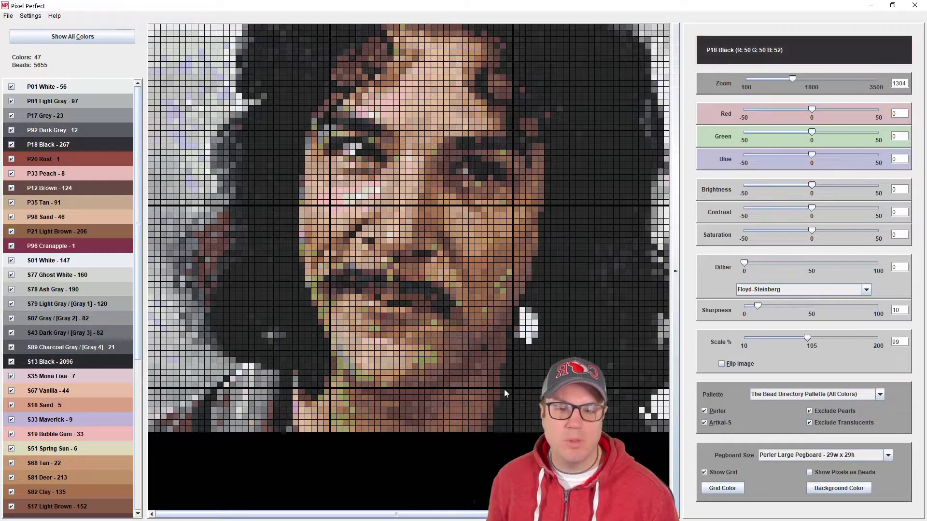
Keep the Perler Large 29w x 29h pegboard with grid lines shown, and render pixels as round beads
click(773, 455)
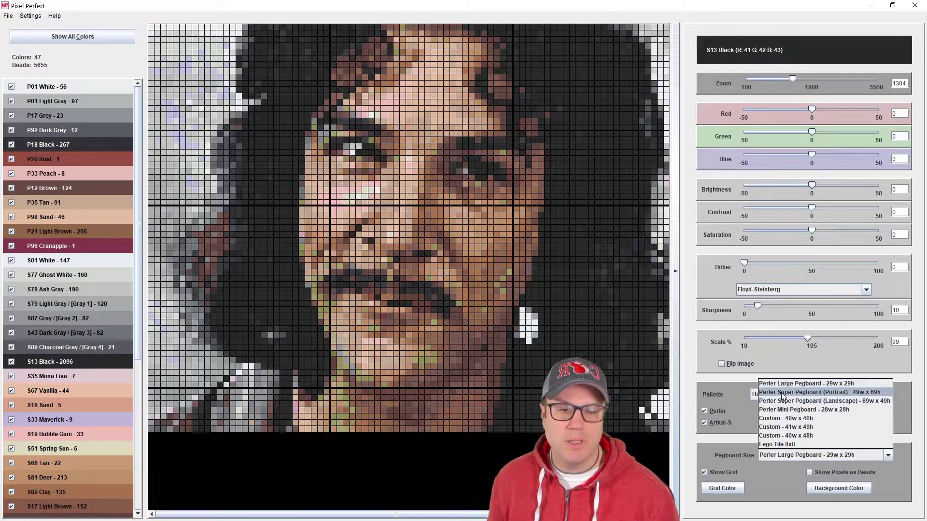
click(720, 454)
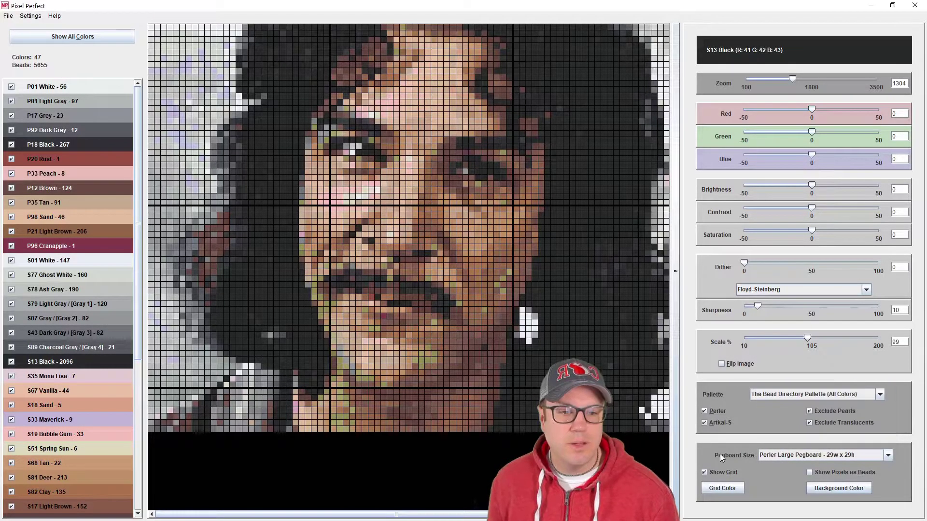
click(704, 472)
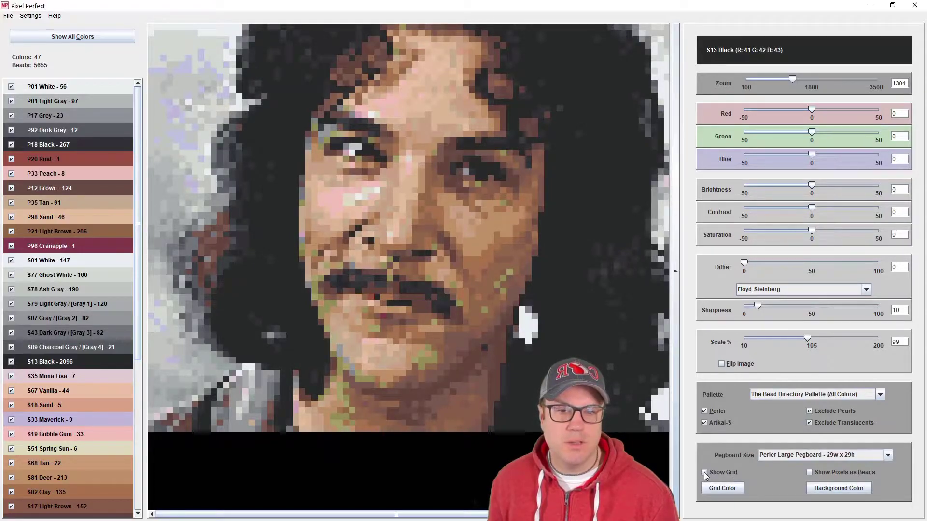
click(704, 472)
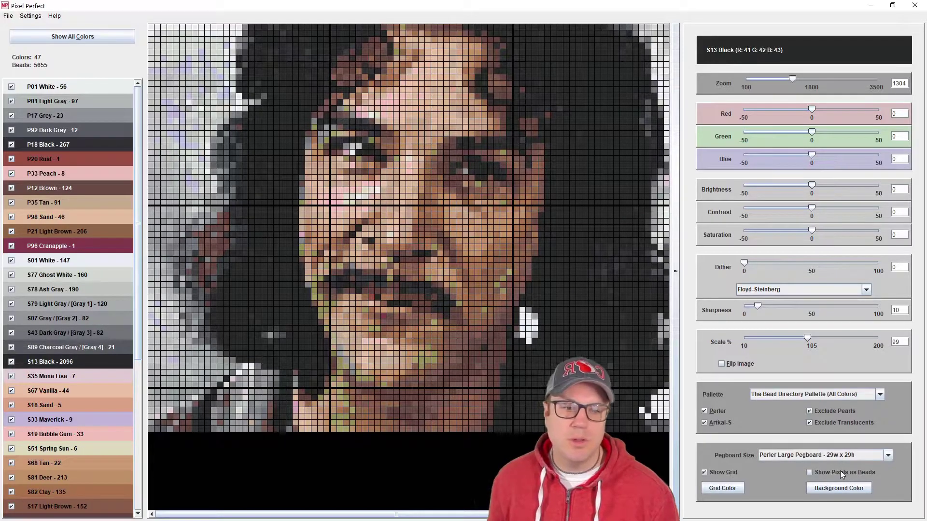
click(810, 472)
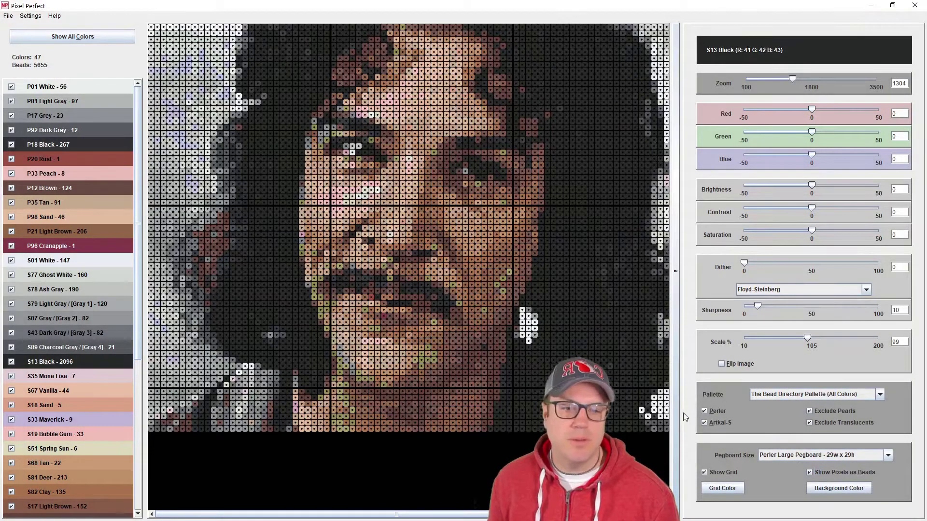
Change the grid line colour to white after trying magenta, then begin choosing a background colour
click(718, 488)
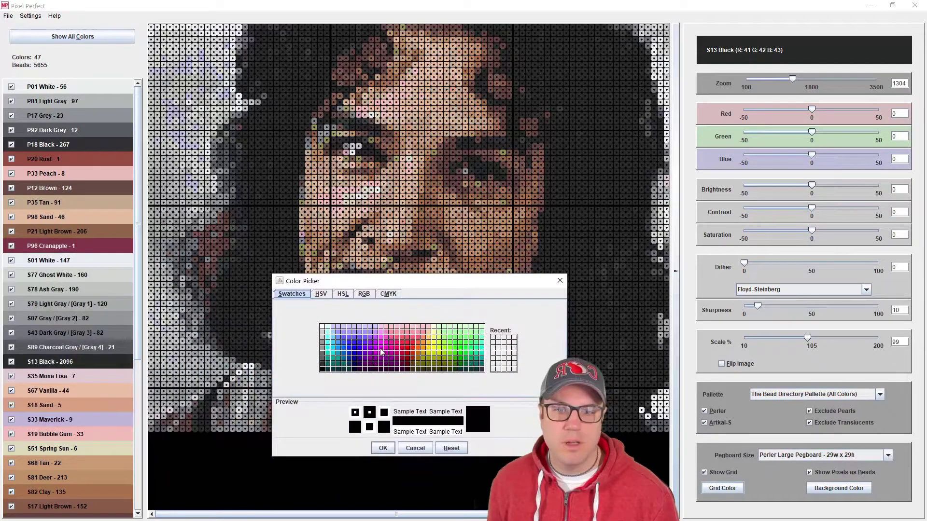
click(381, 351)
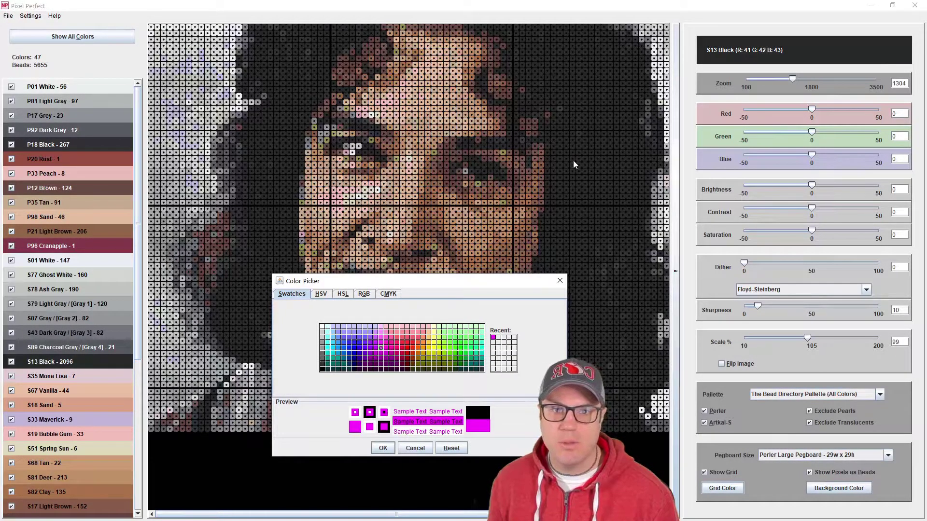
click(323, 329)
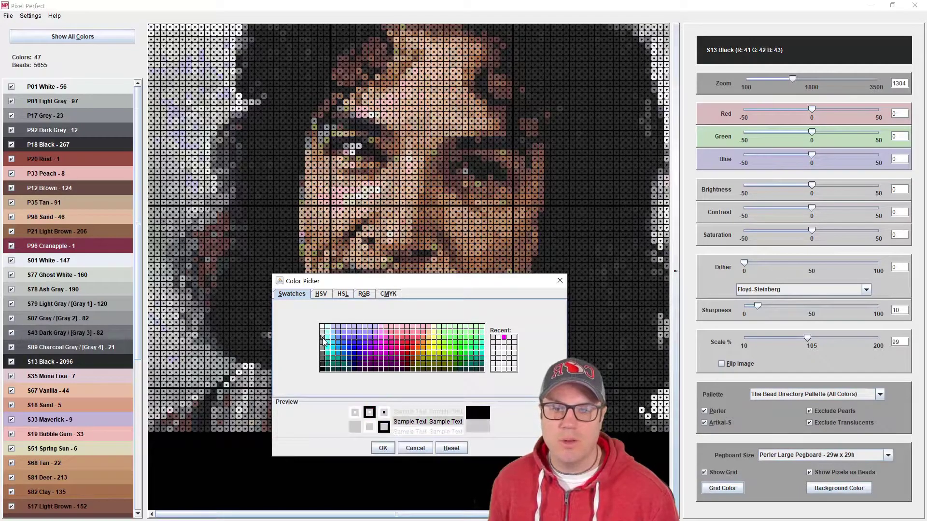
click(382, 448)
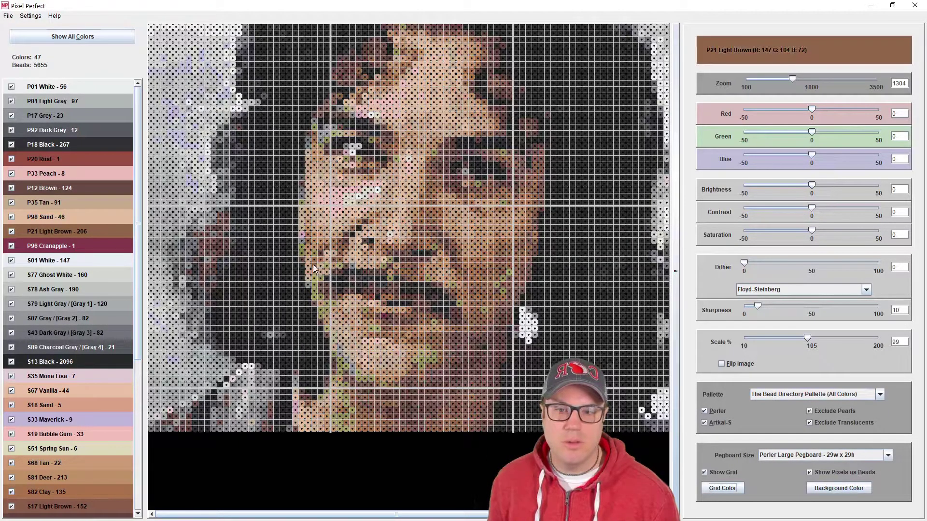
click(832, 484)
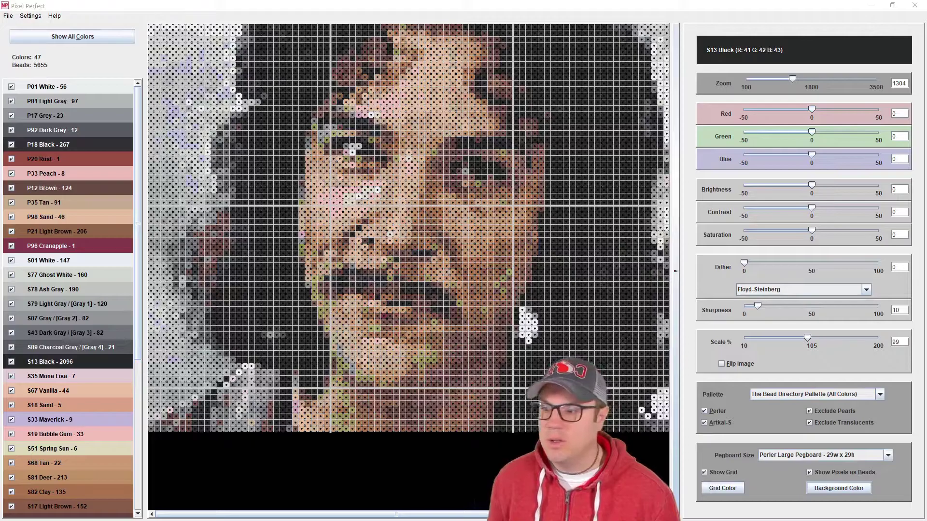
Apply the light yellow background and switch the pegboard grid lines off
key(Return)
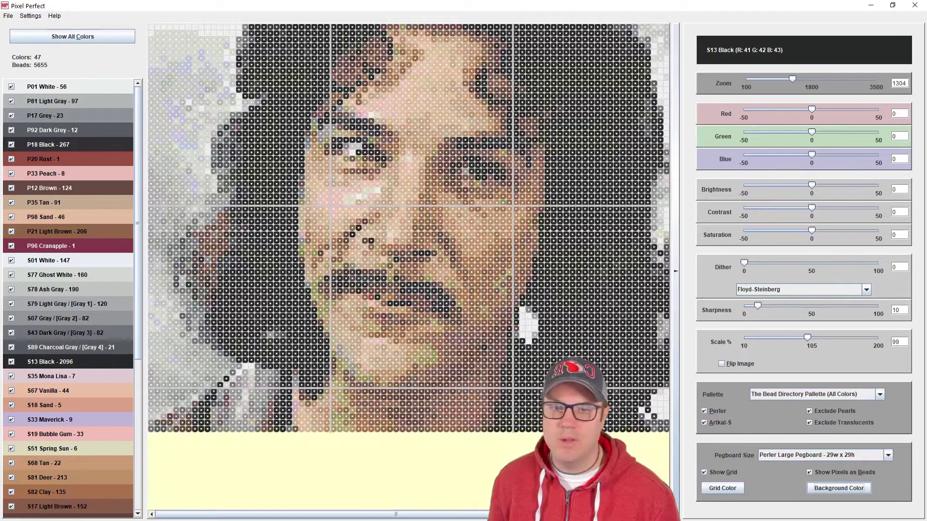
click(724, 473)
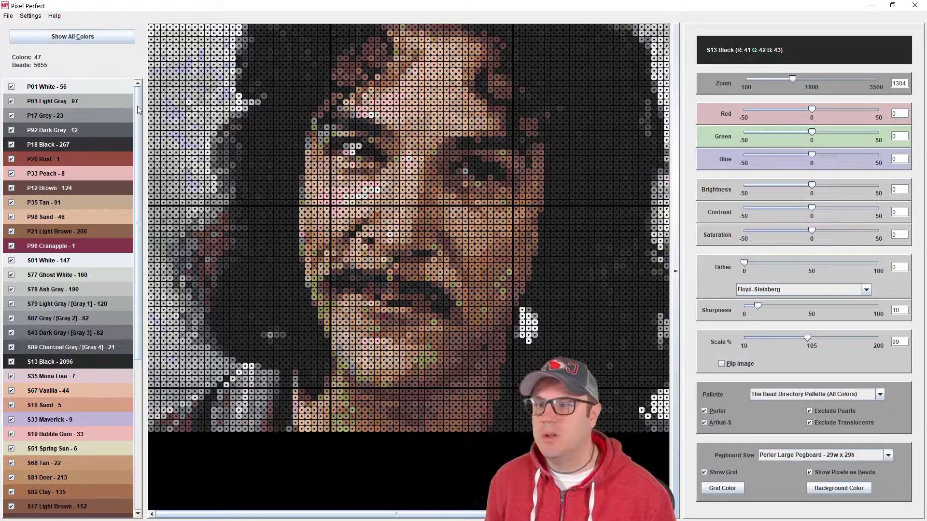
Scroll to the top of the colour list and uncheck P01 White, leaving 46 colours
mouse_move(138, 110)
mouse_down()
mouse_move(137, 123)
mouse_move(138, 101)
mouse_up()
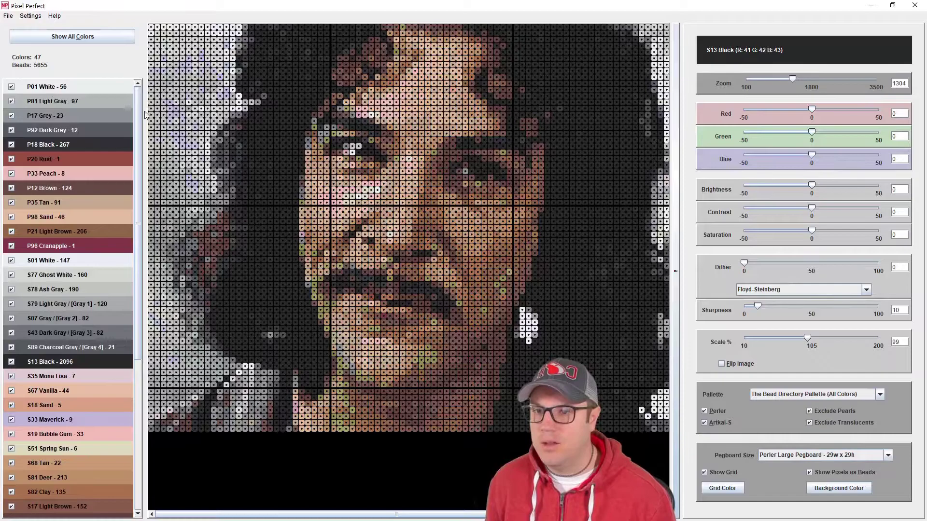
click(11, 87)
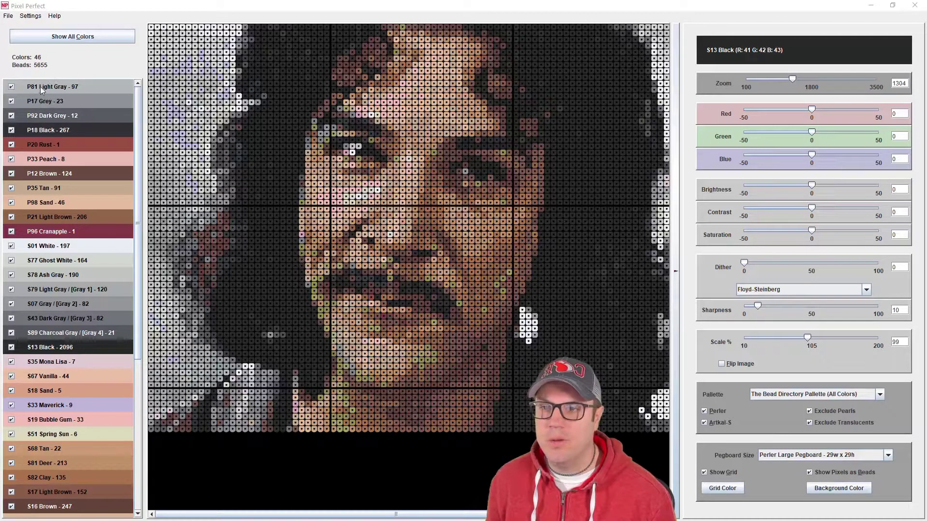
Switch off round-bead rendering and show only the P81 Light Gray beads
click(844, 476)
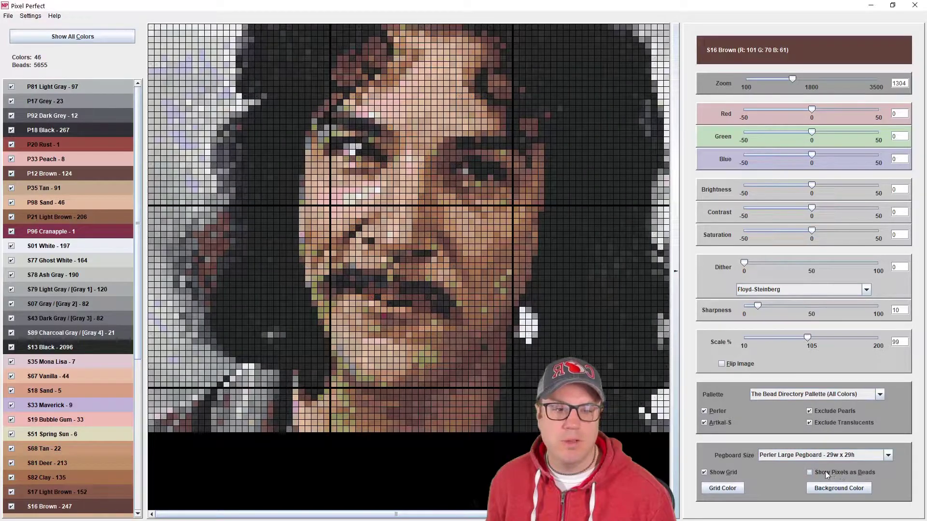
click(50, 86)
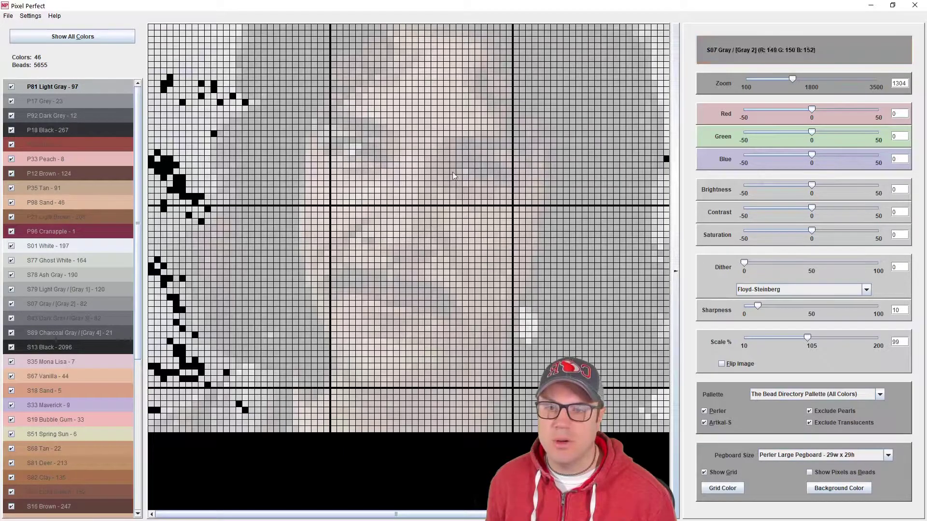
Zoom in to about 3274 and change the grid line colour to grey
drag(792, 77, 869, 79)
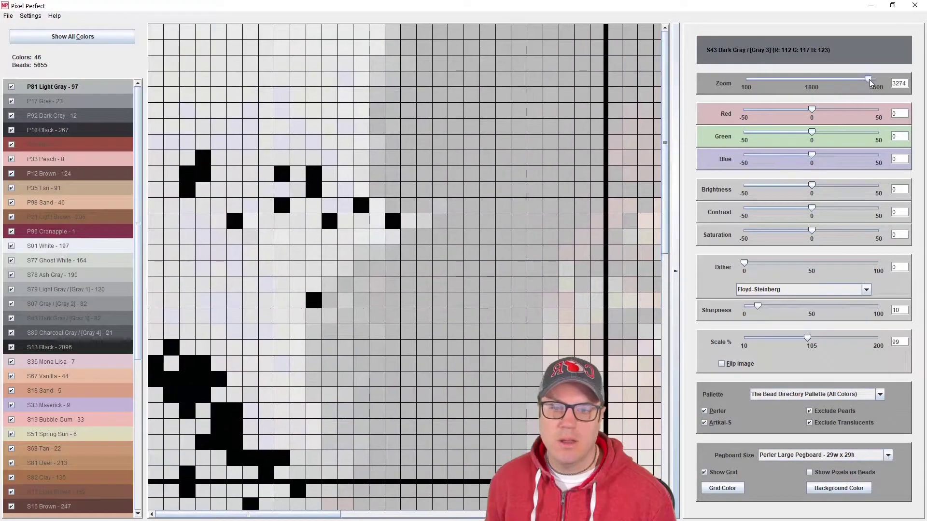
click(733, 489)
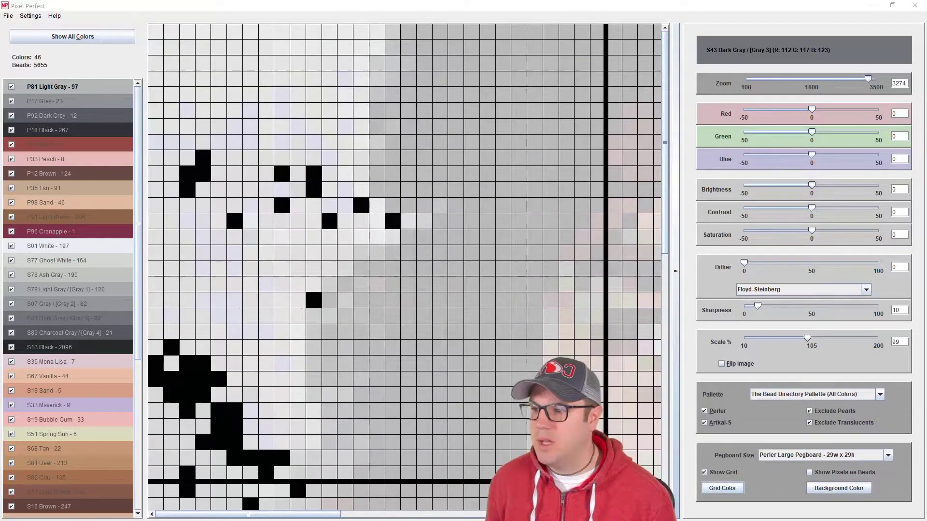
key(Return)
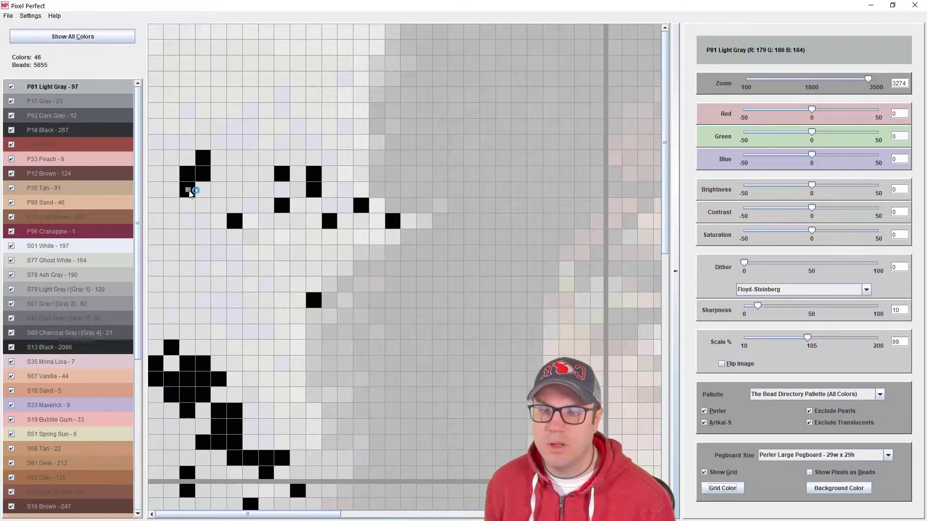
drag(190, 193, 235, 225)
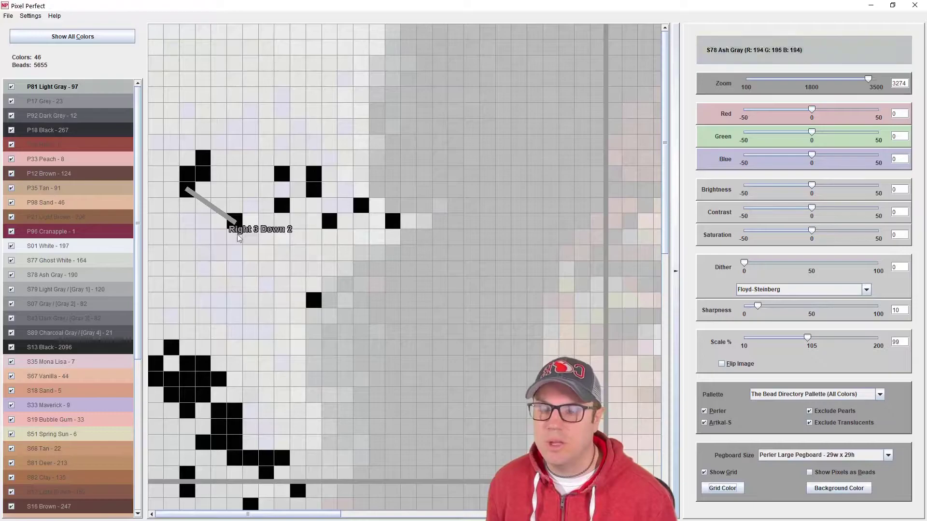
click(235, 232)
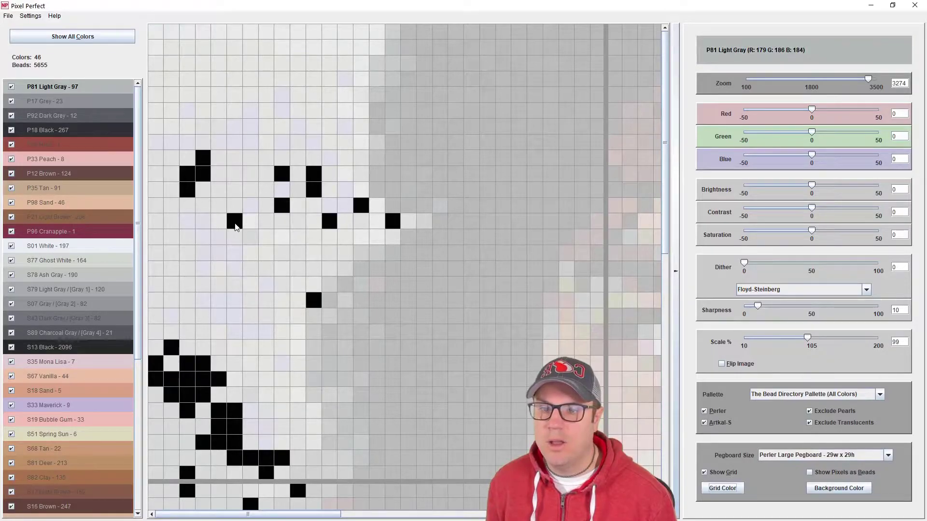
drag(236, 226, 172, 350)
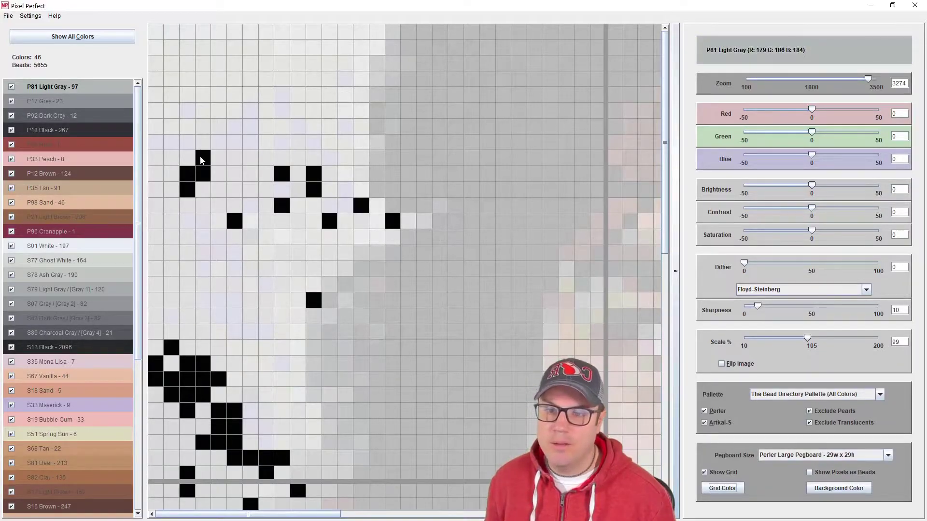
Briefly isolate the P17 Grey beads, then show all 46 colours again
click(81, 38)
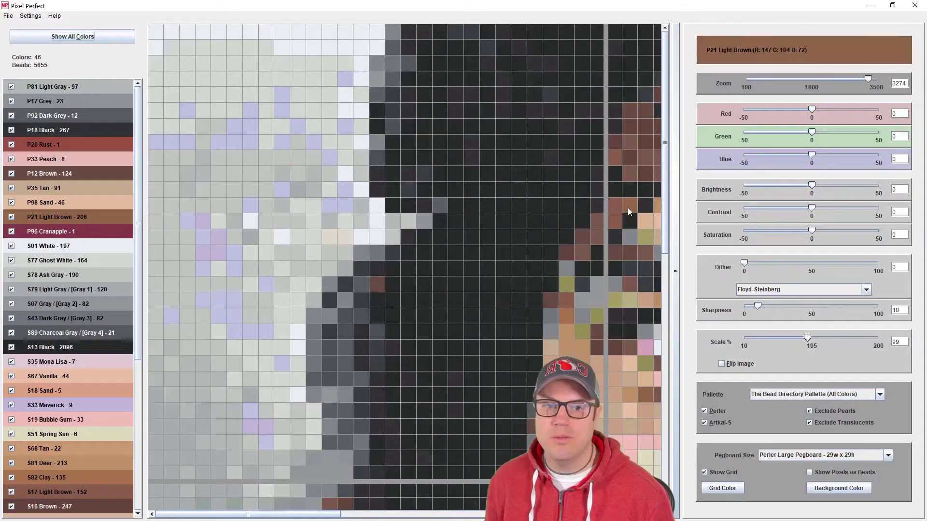
click(39, 100)
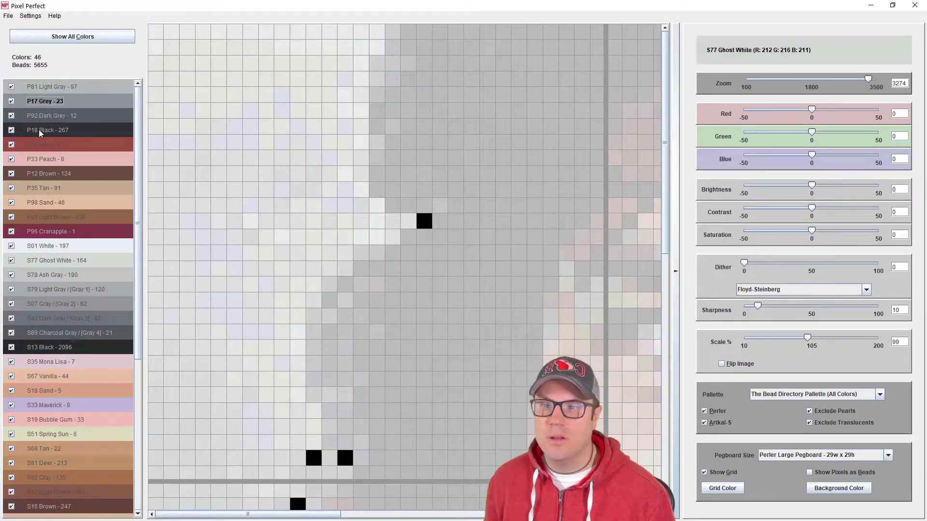
click(63, 39)
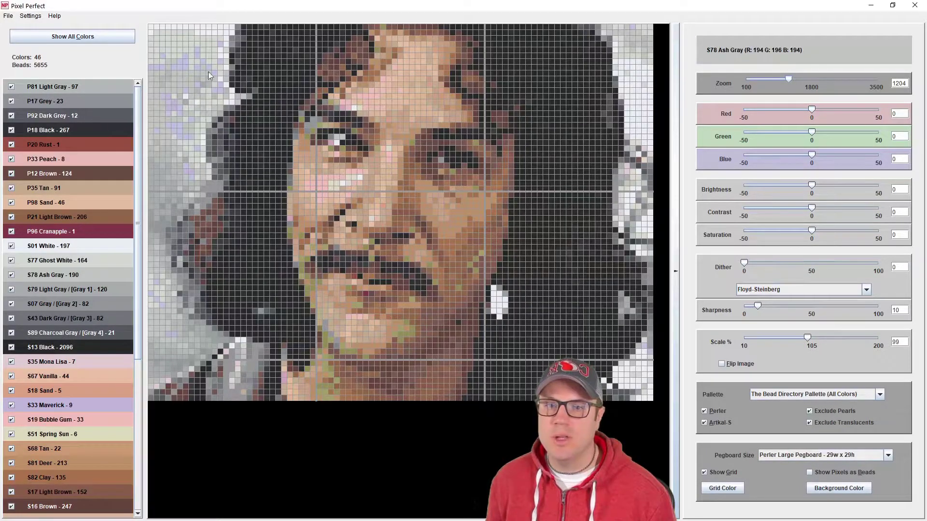
Set Red to 9 and Brightness to -6, then uncheck P210 Orchid in the colour list
drag(812, 110, 823, 109)
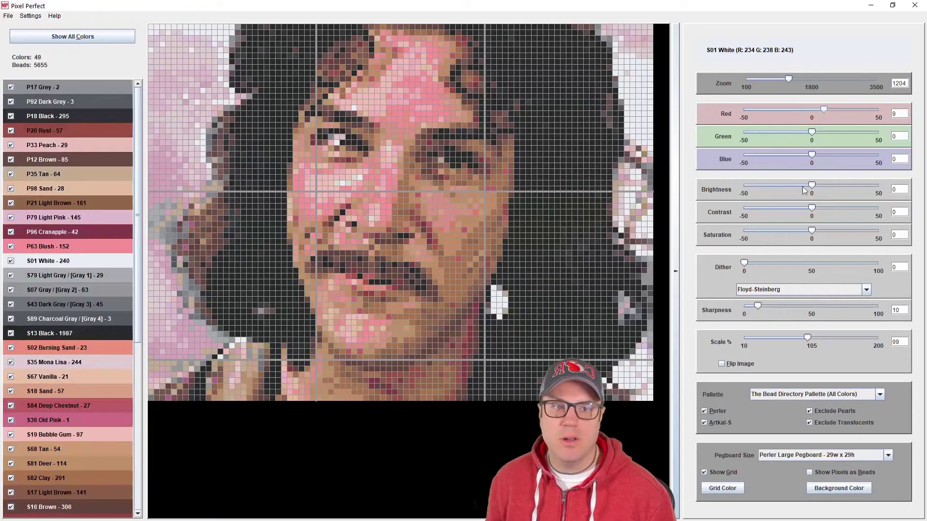
drag(812, 185, 804, 185)
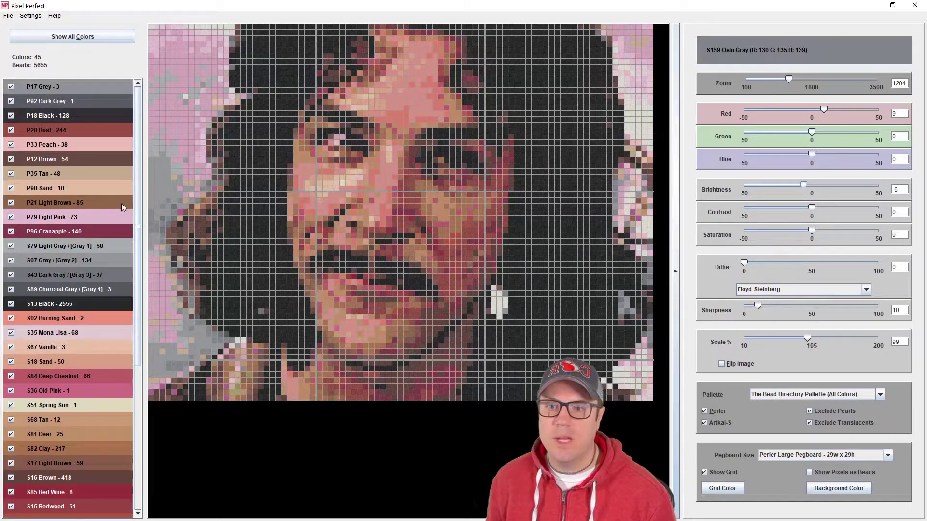
drag(135, 195, 141, 381)
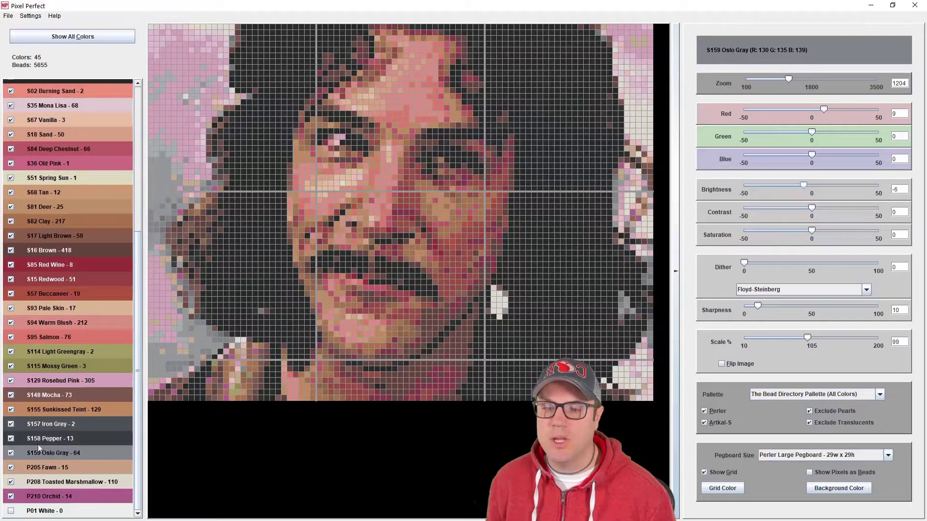
click(11, 496)
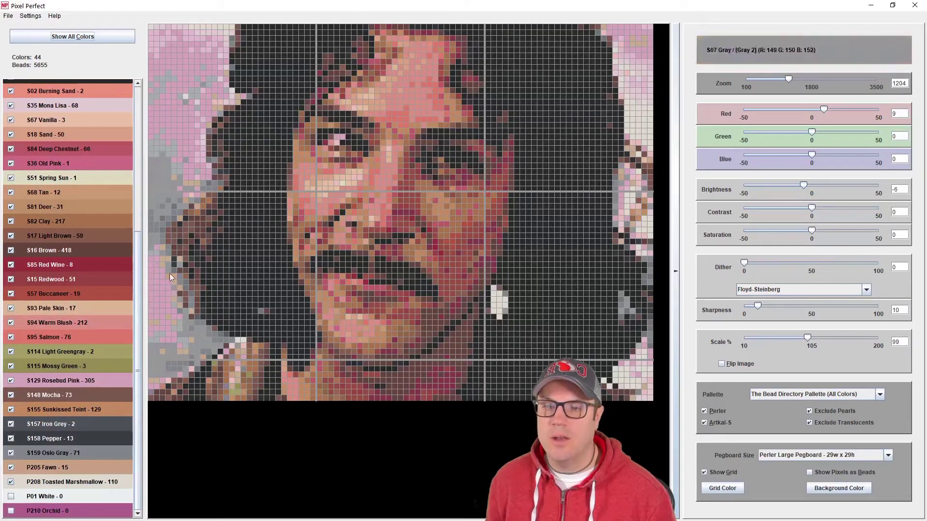
drag(134, 279, 79, 102)
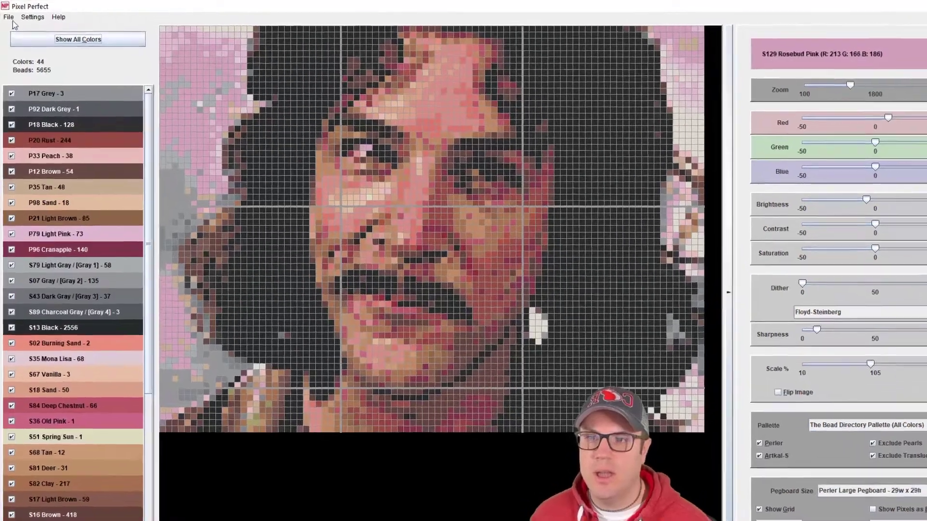
Save the tuned portrait as a .pbp project in the Projects folder
click(8, 17)
click(46, 49)
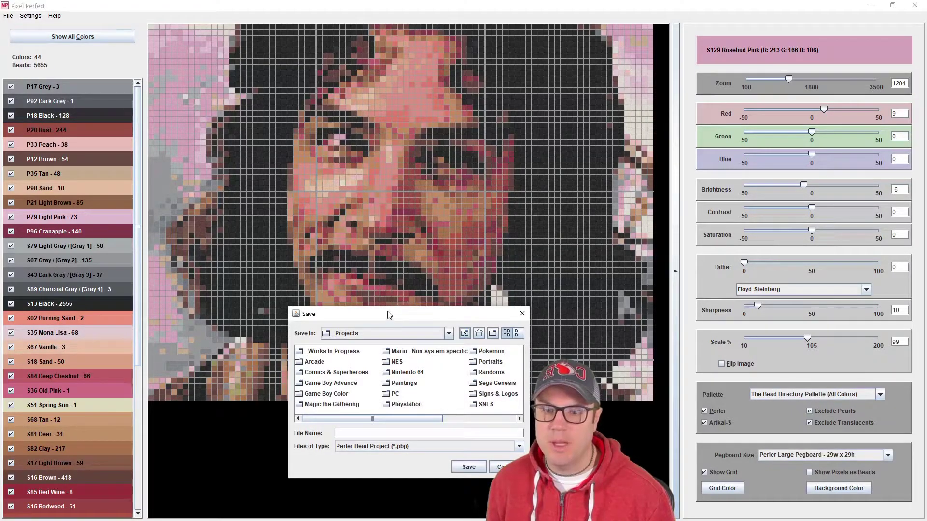
drag(389, 315, 383, 290)
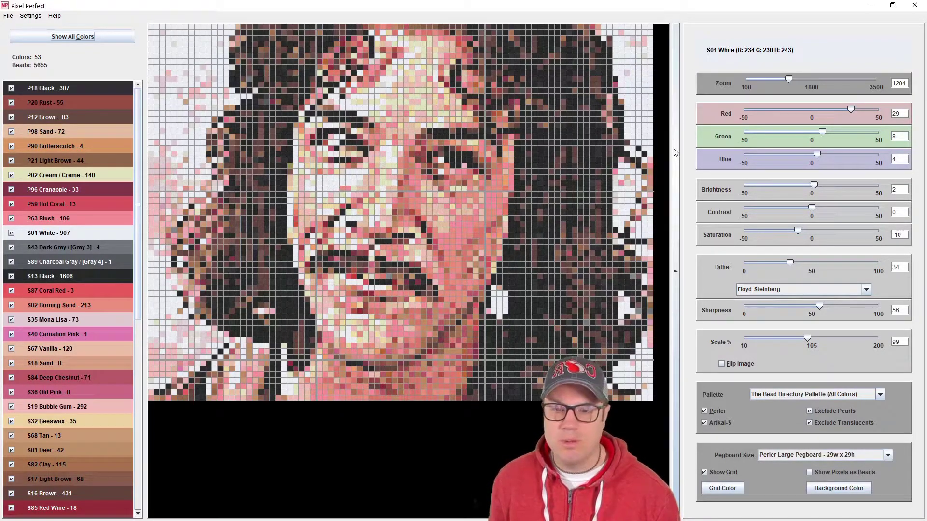
Collapse the right settings panel, zoom into the pattern, then restore the panel
click(676, 272)
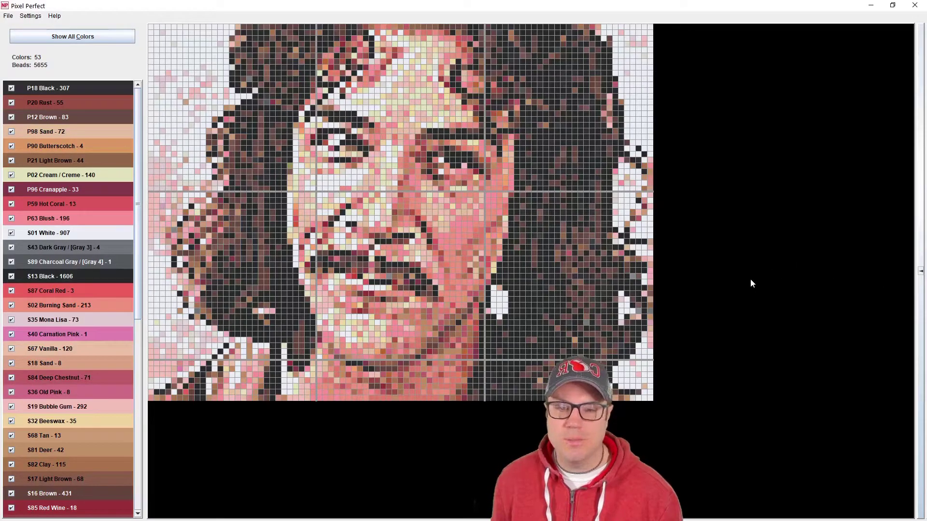
scroll(750, 283, up, 3)
scroll(745, 285, up, 2)
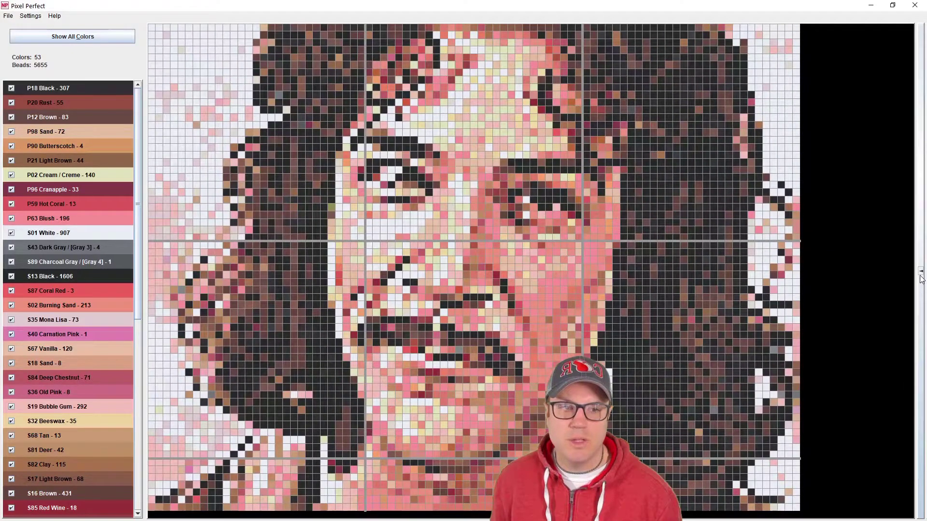
click(921, 271)
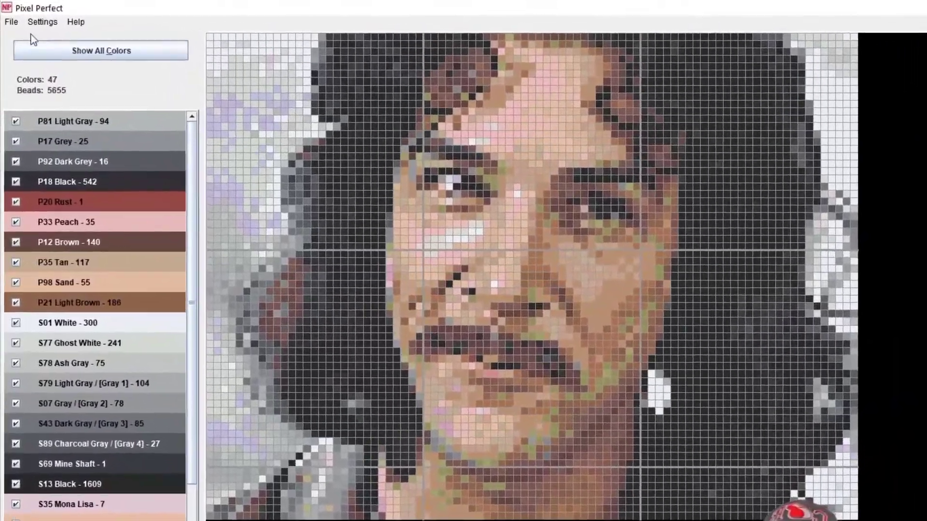
Export a B&W PDF pattern of the portrait under the file name 'test'
click(9, 15)
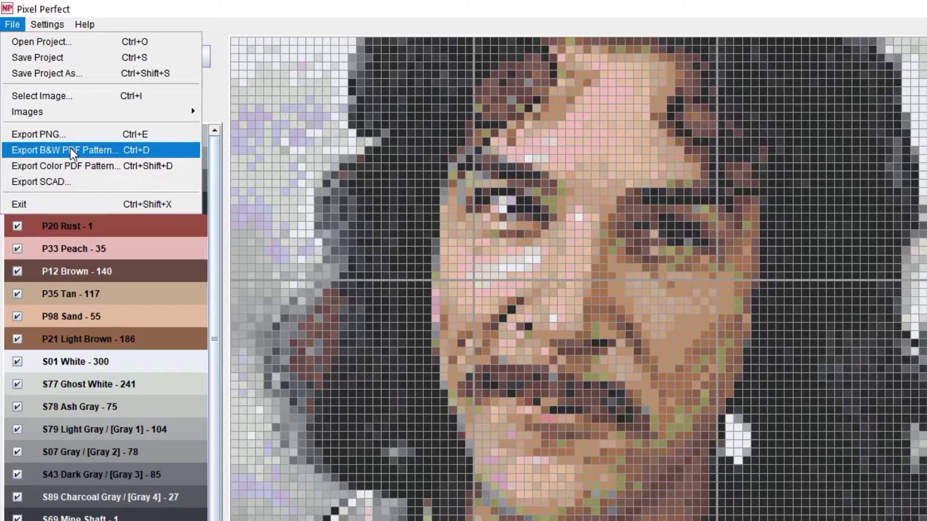
click(77, 151)
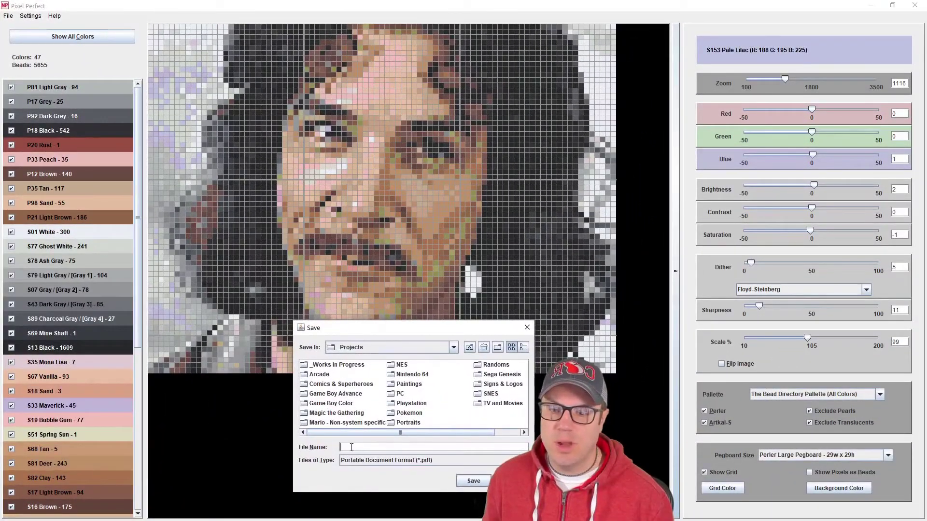
text(test)
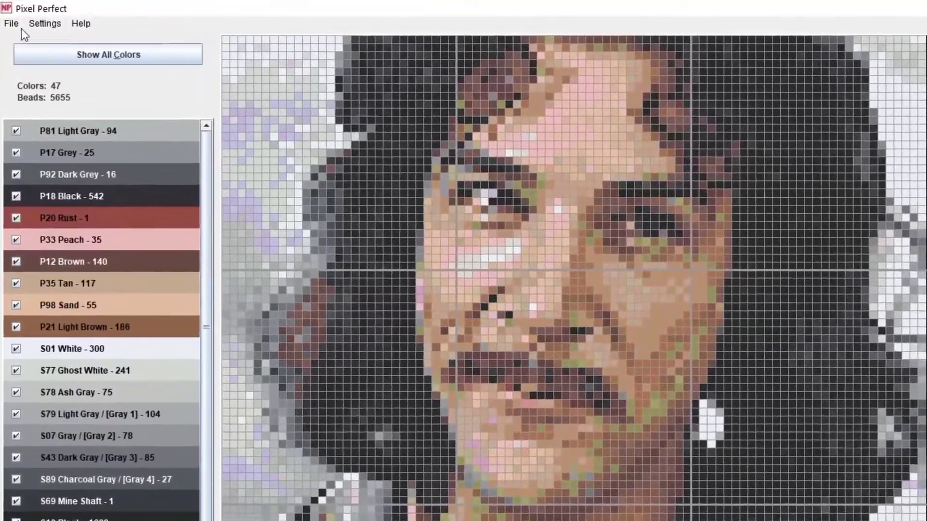
click(8, 16)
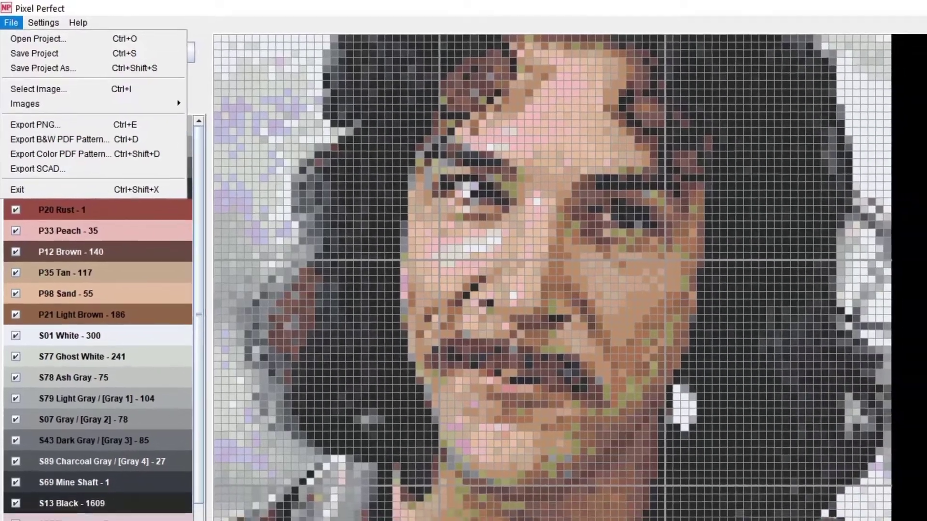
key(Escape)
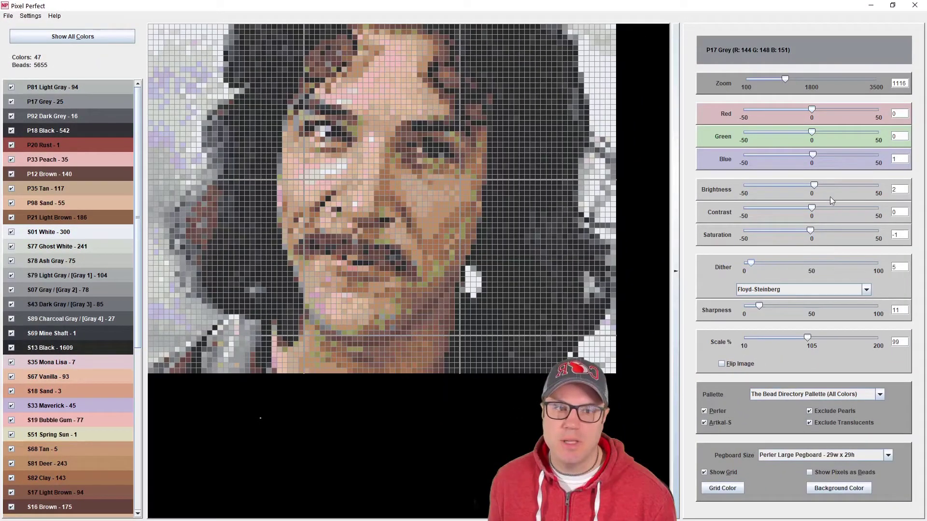